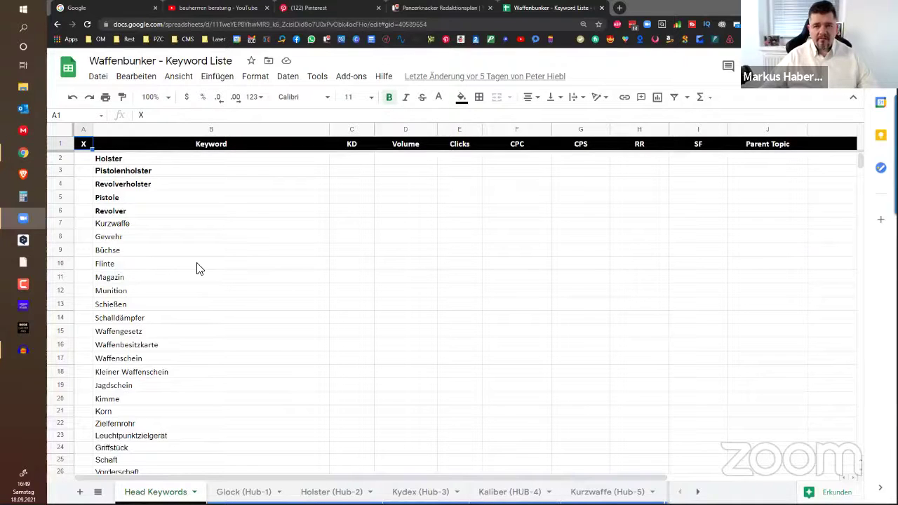
# Step: Review the Head Keywords sheet from the general weapon terms through the manufacturer, calibre and Schrot sections
pyautogui.scroll(-5, 198, 268)
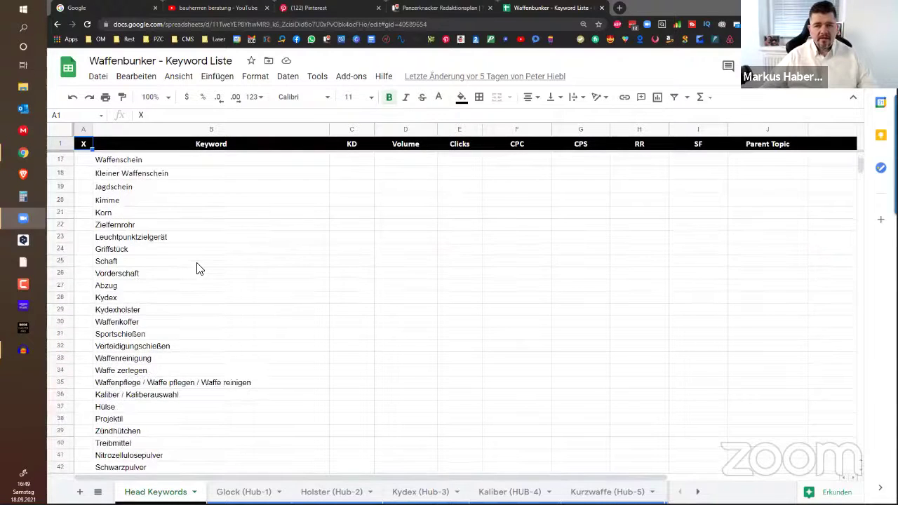
pyautogui.scroll(-5, 198, 268)
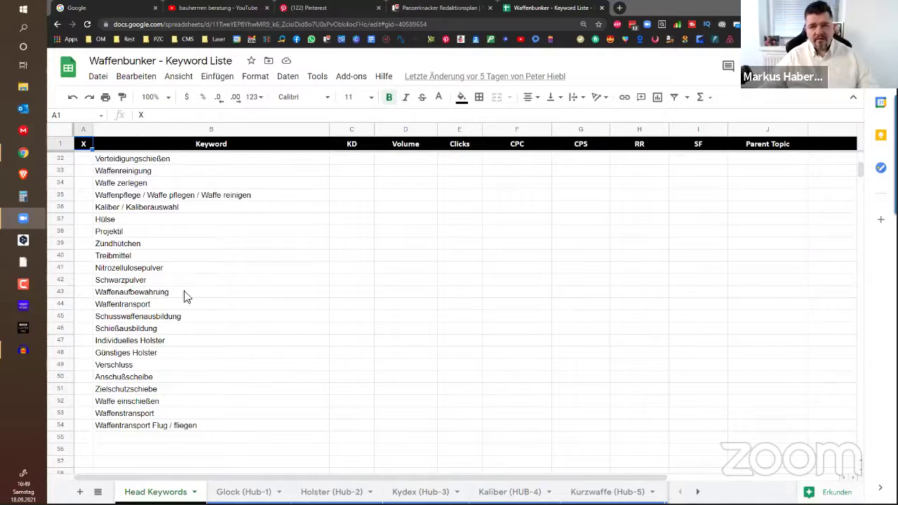
pyautogui.scroll(-5, 162, 305)
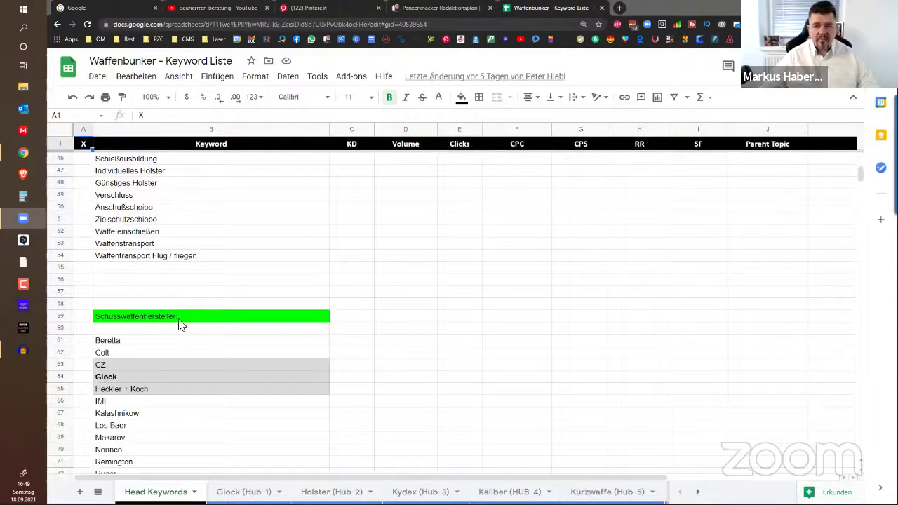
pyautogui.scroll(-3, 175, 323)
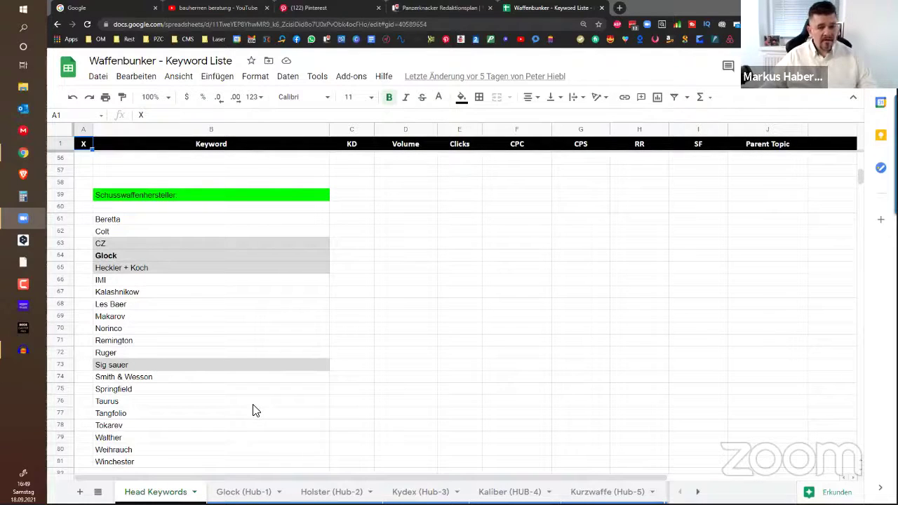
pyautogui.scroll(-5, 253, 407)
pyautogui.scroll(-4, 224, 324)
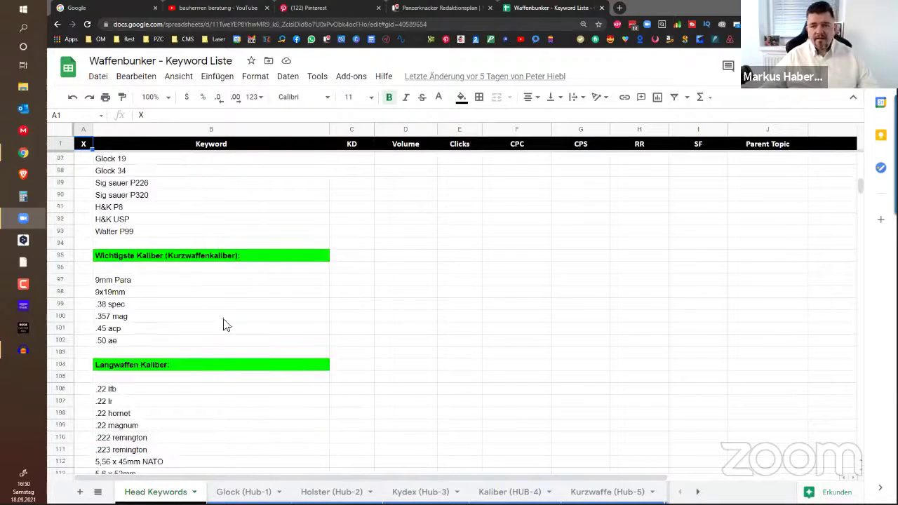
pyautogui.scroll(-10, 225, 324)
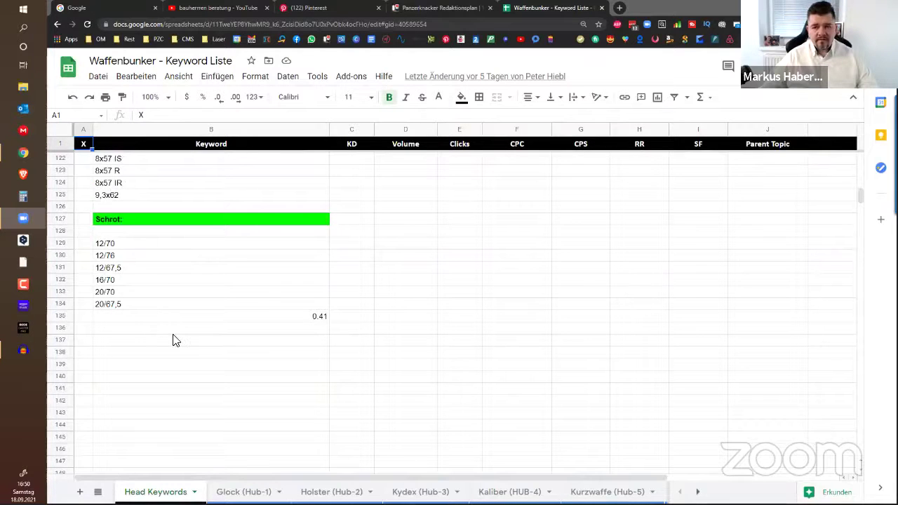
pyautogui.scroll(20, 175, 340)
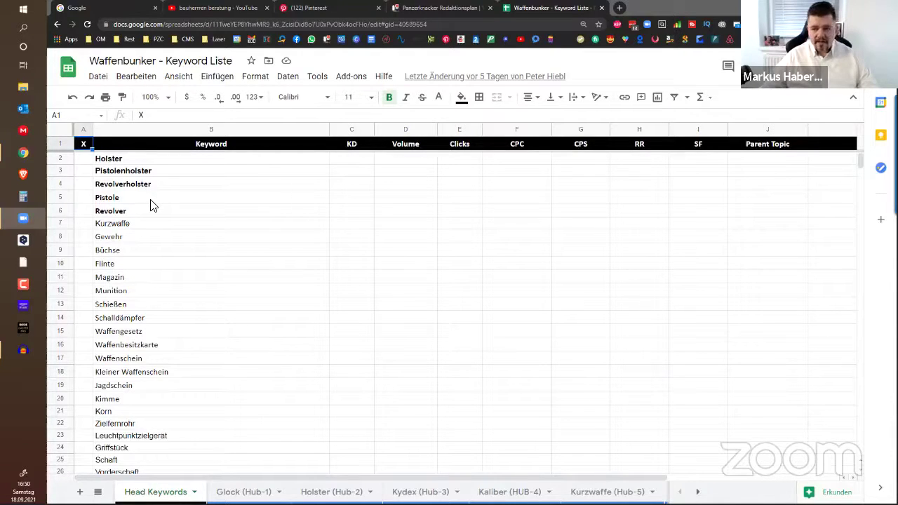
pyautogui.scroll(-10, 138, 298)
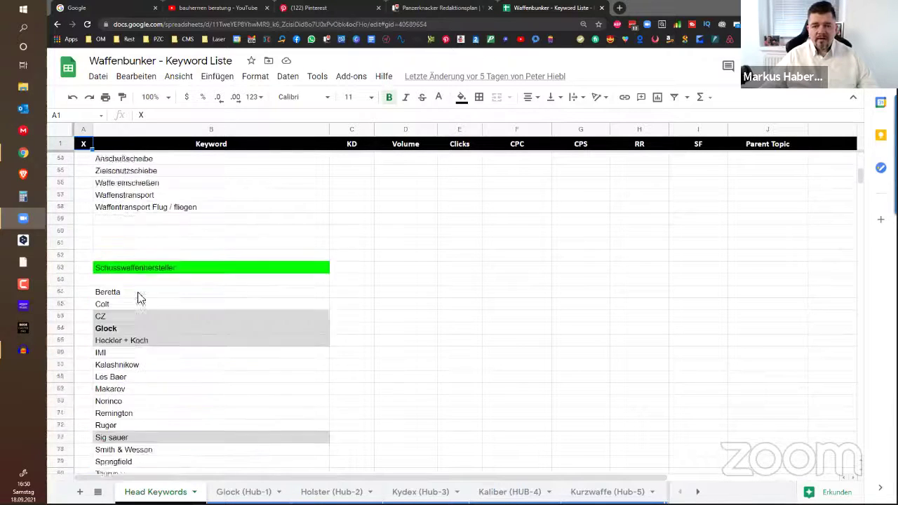
pyautogui.scroll(-1, 138, 298)
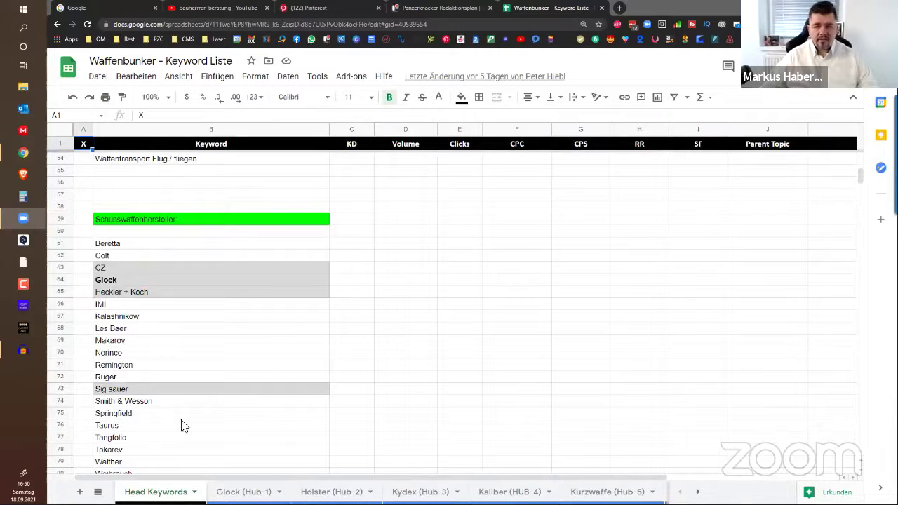
# Step: Examine the keyword list in the Glock (Hub-1) sheet from the first entries down to its last filled row
pyautogui.click(243, 491)
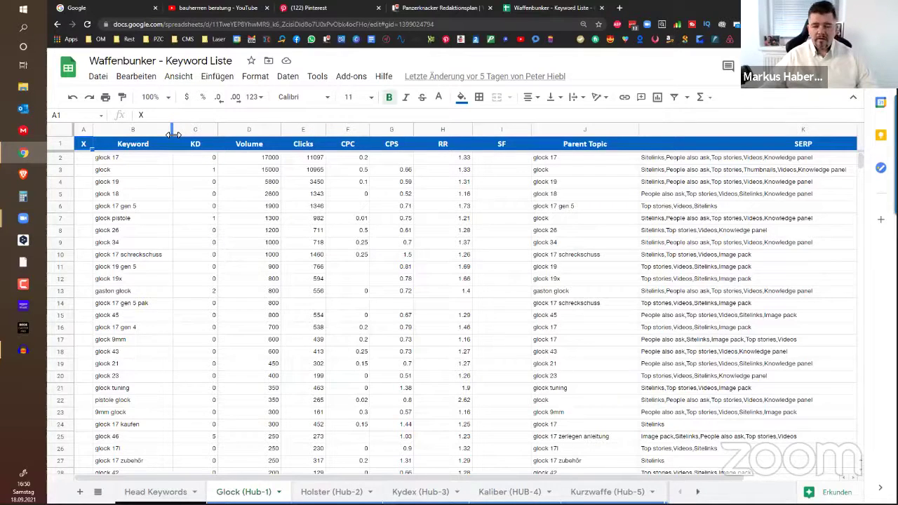
pyautogui.click(112, 158)
pyautogui.click(115, 182)
pyautogui.click(115, 231)
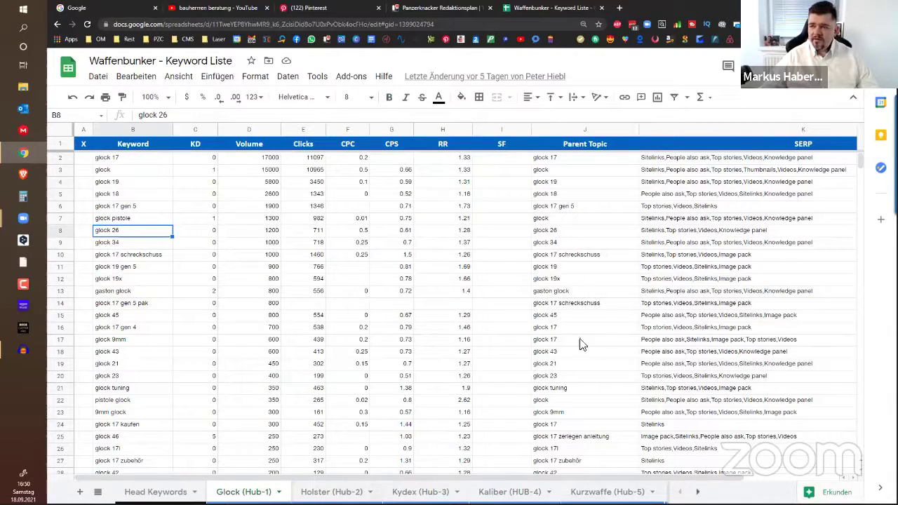
pyautogui.scroll(-5, 243, 253)
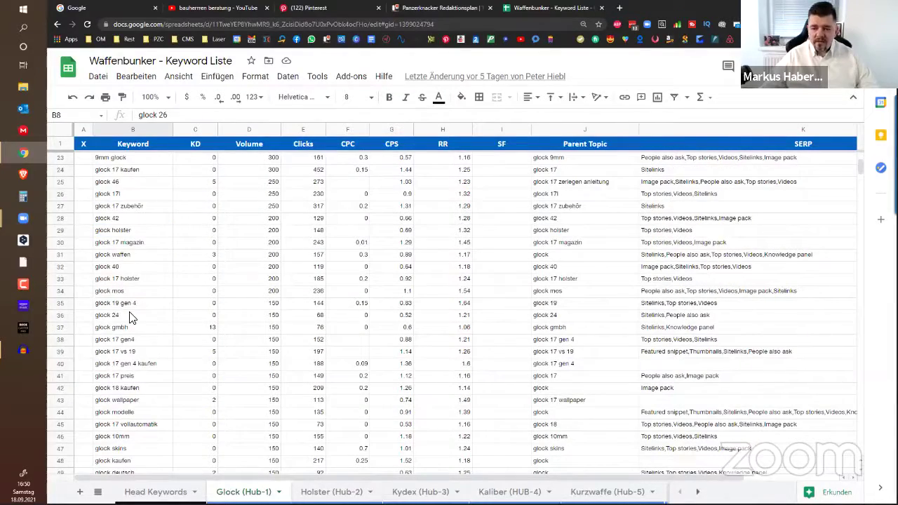
pyautogui.scroll(-20, 130, 318)
pyautogui.scroll(3, 129, 317)
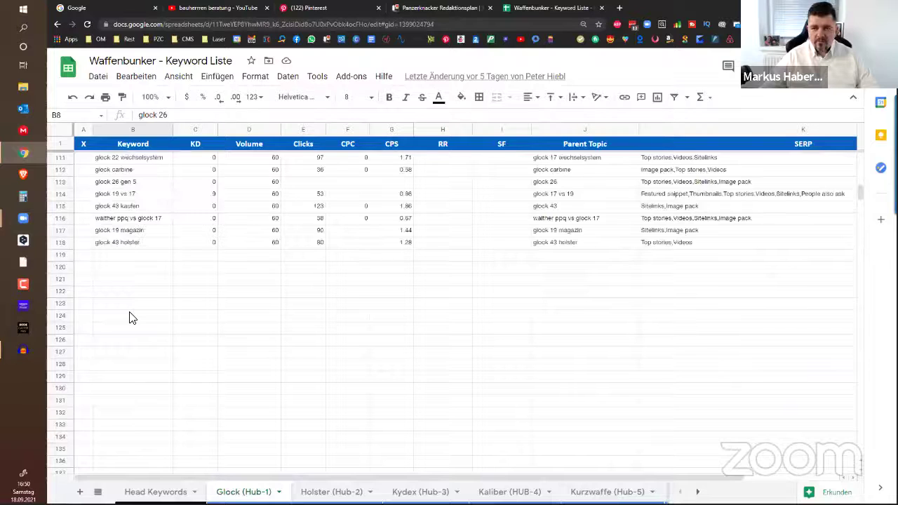
pyautogui.click(64, 242)
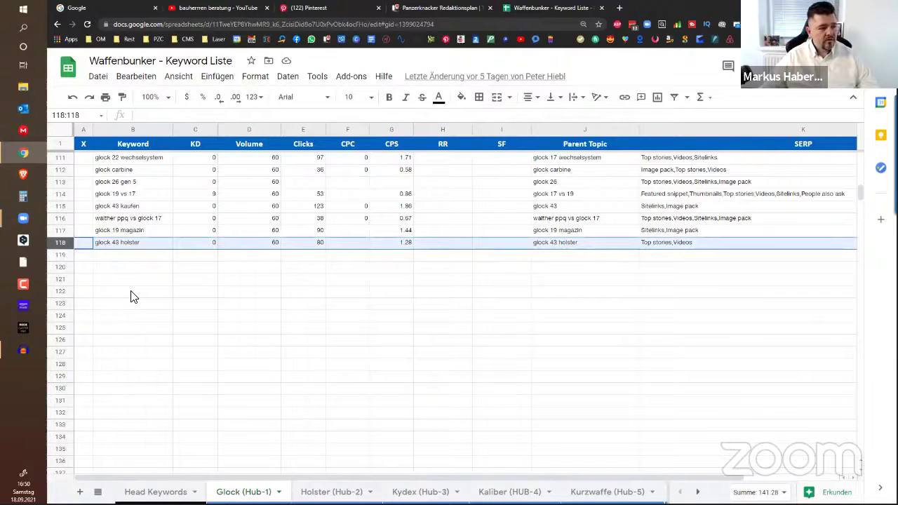
pyautogui.scroll(20, 131, 294)
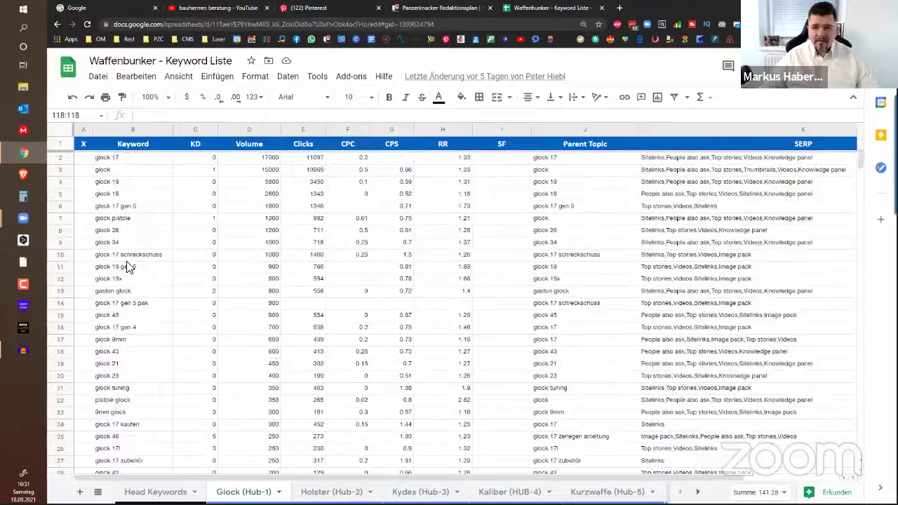
# Step: Check the search volumes of glock 19 and glock 17, and the holster row in the Holster (Hub-2) sheet
pyautogui.click(109, 185)
pyautogui.click(275, 184)
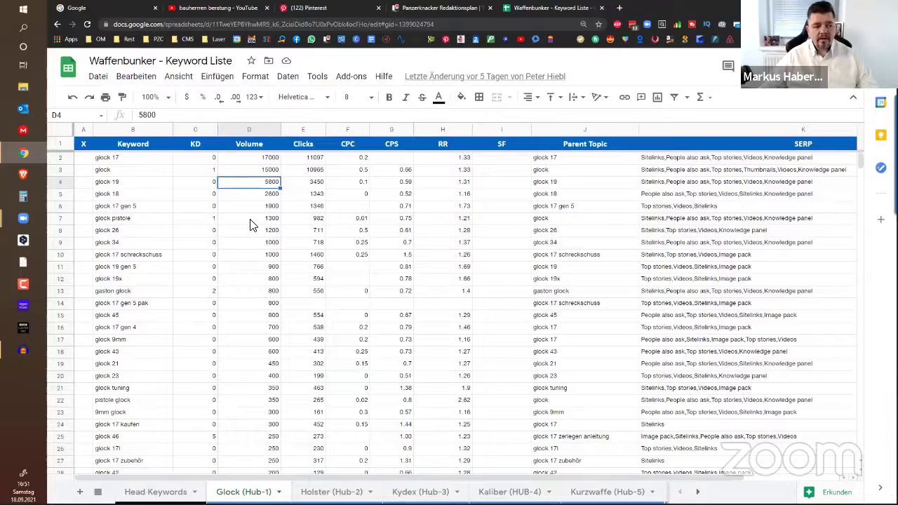
pyautogui.click(111, 158)
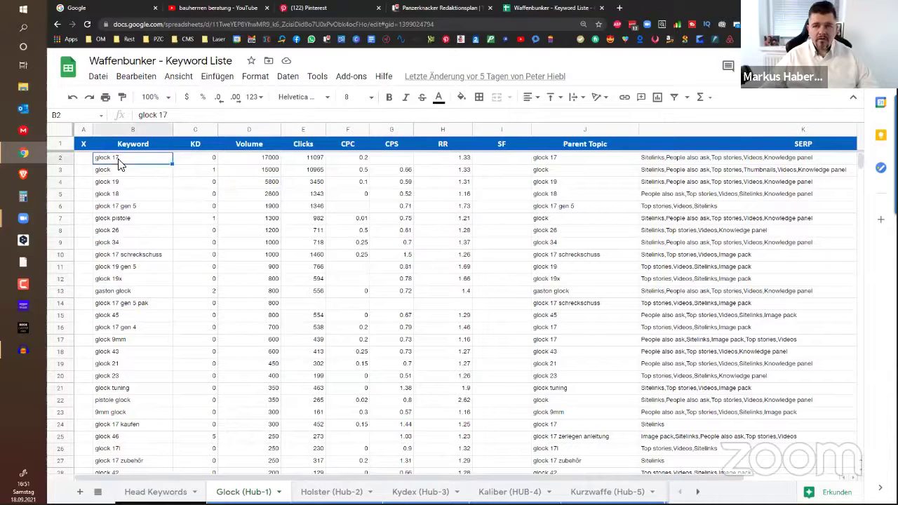
pyautogui.click(270, 159)
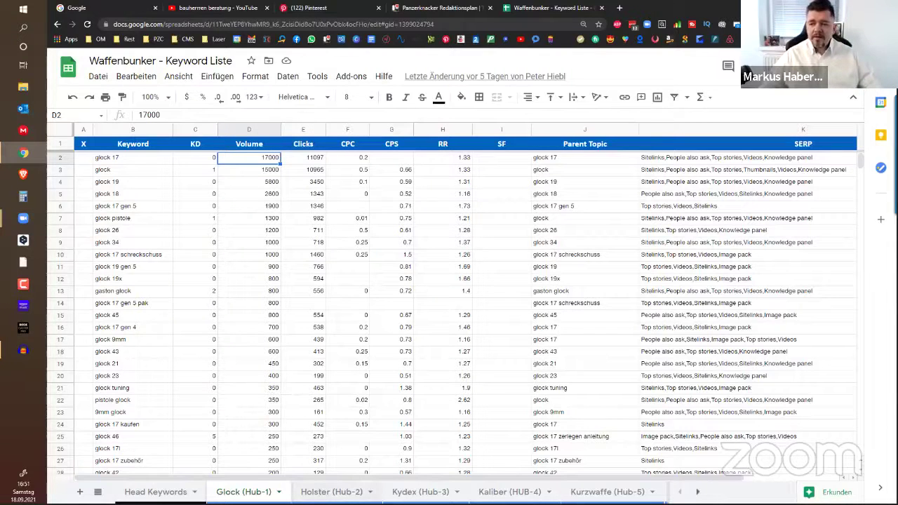
pyautogui.click(331, 492)
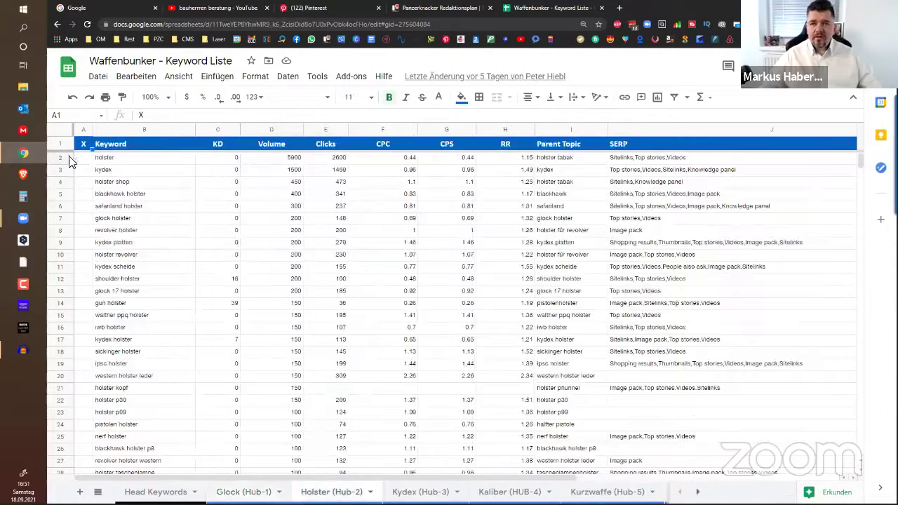
pyautogui.click(59, 159)
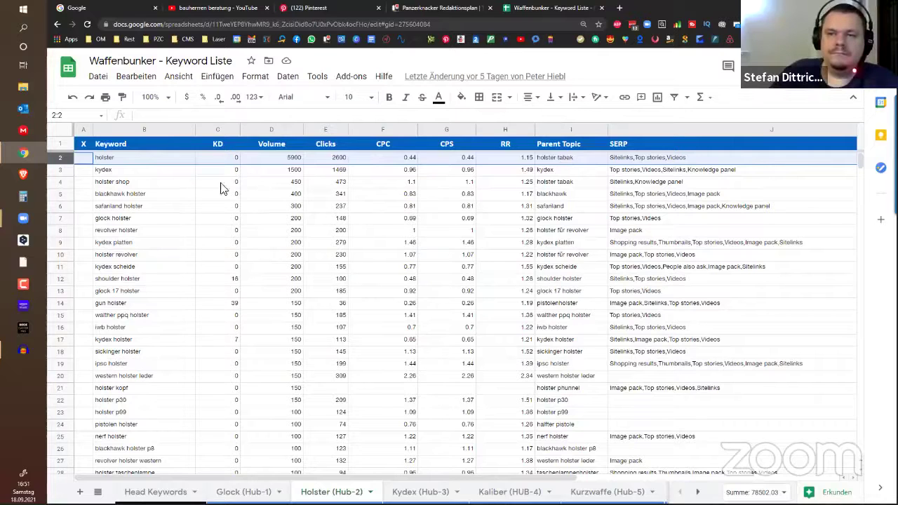
# Step: Return to the Glock (Hub-1) sheet and look through its full range of keyword variations
pyautogui.click(238, 487)
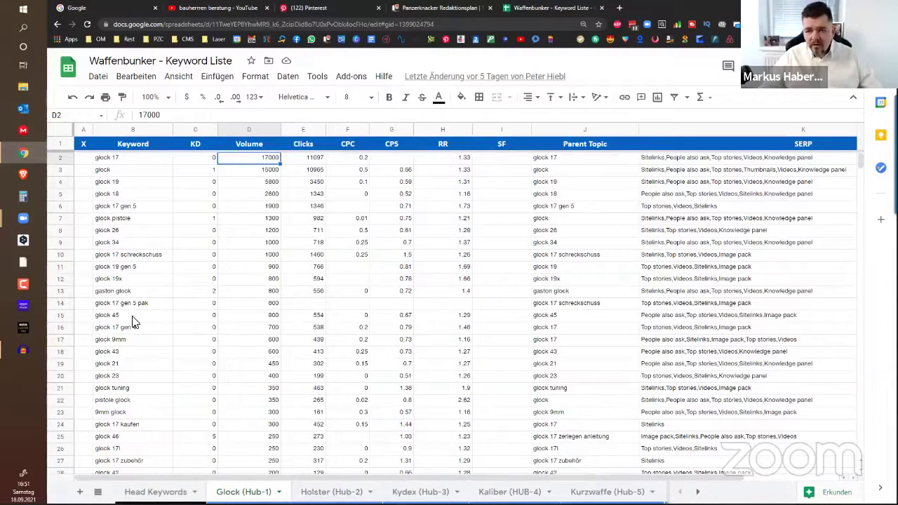
pyautogui.scroll(-6, 150, 327)
pyautogui.scroll(-7, 155, 329)
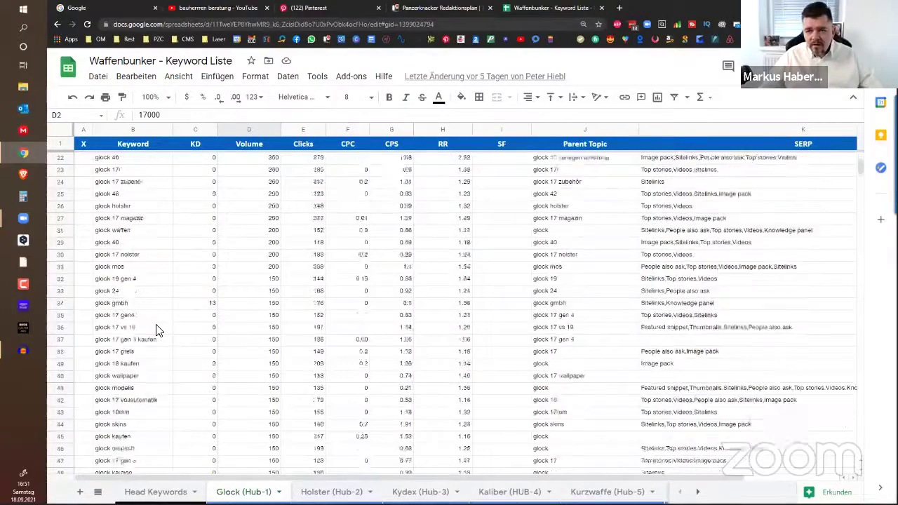
pyautogui.scroll(-6, 156, 330)
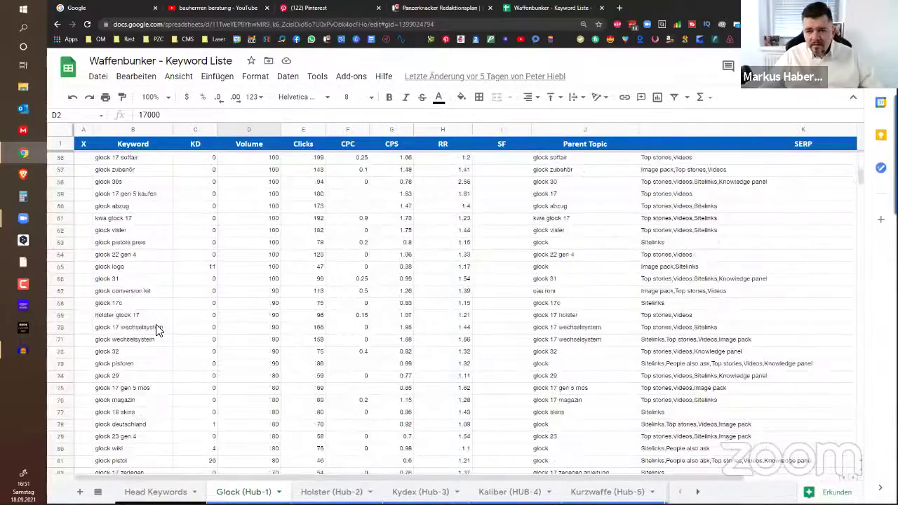
pyautogui.scroll(-6, 155, 330)
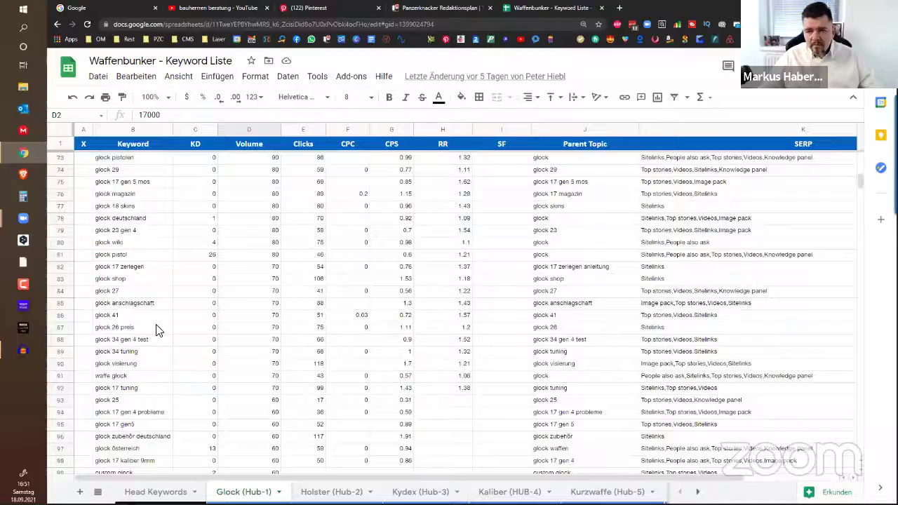
pyautogui.scroll(-6, 156, 329)
pyautogui.scroll(-3, 155, 329)
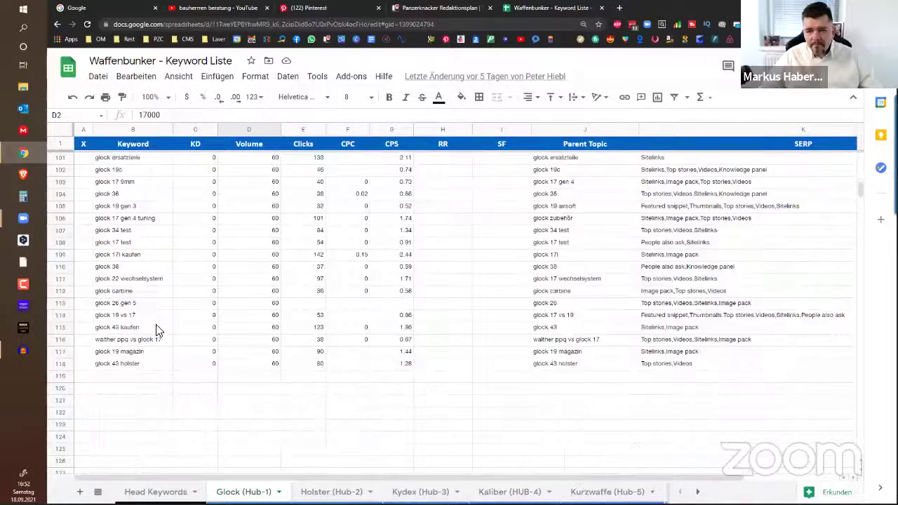
pyautogui.scroll(20, 145, 377)
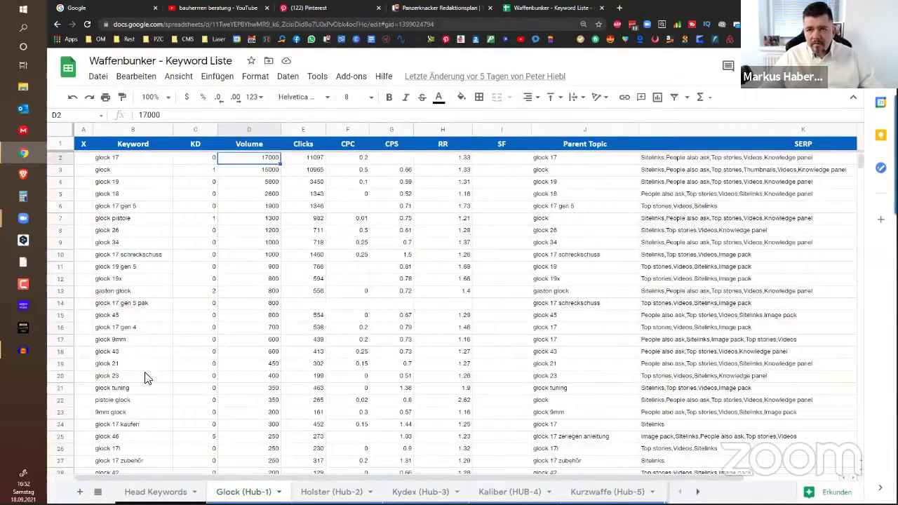
pyautogui.scroll(-20, 145, 377)
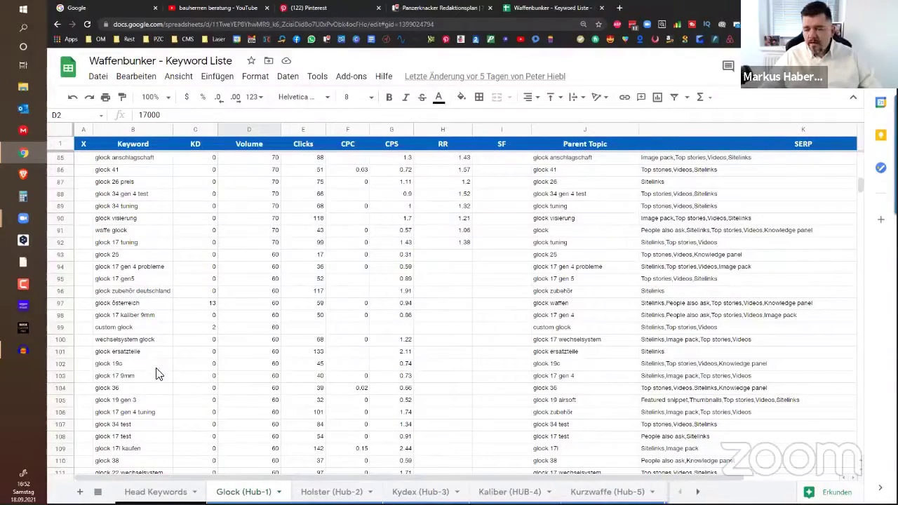
pyautogui.scroll(20, 156, 315)
# Step: Look through the Holster (Hub-2) keyword list down to its last filled row, sig sauer kydex holster
pyautogui.click(331, 492)
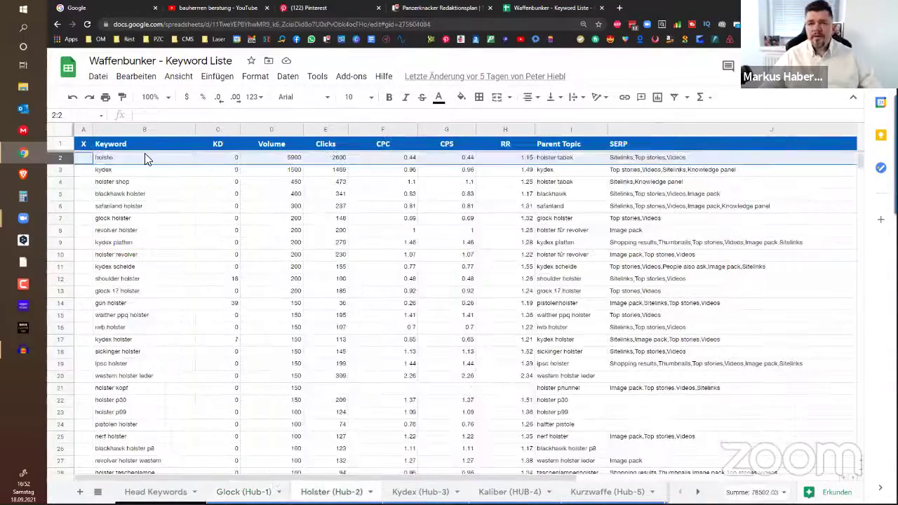
pyautogui.scroll(-20, 129, 284)
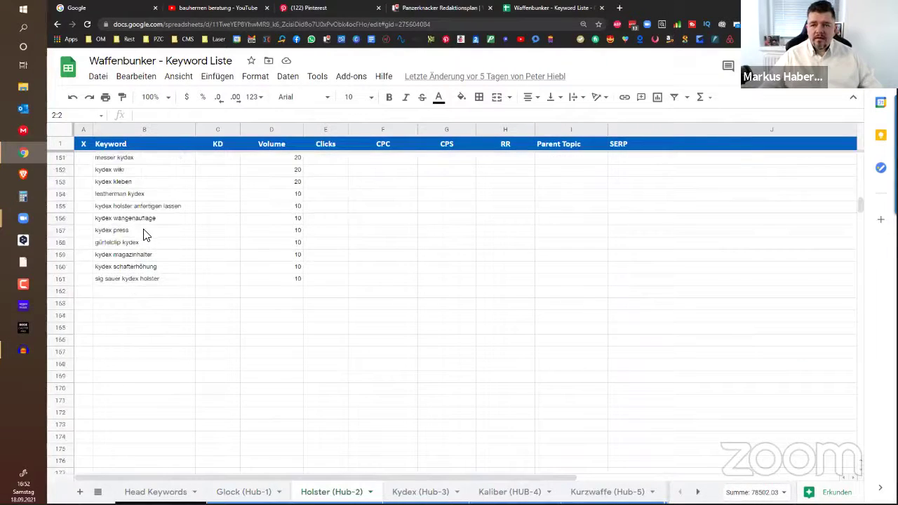
pyautogui.click(60, 279)
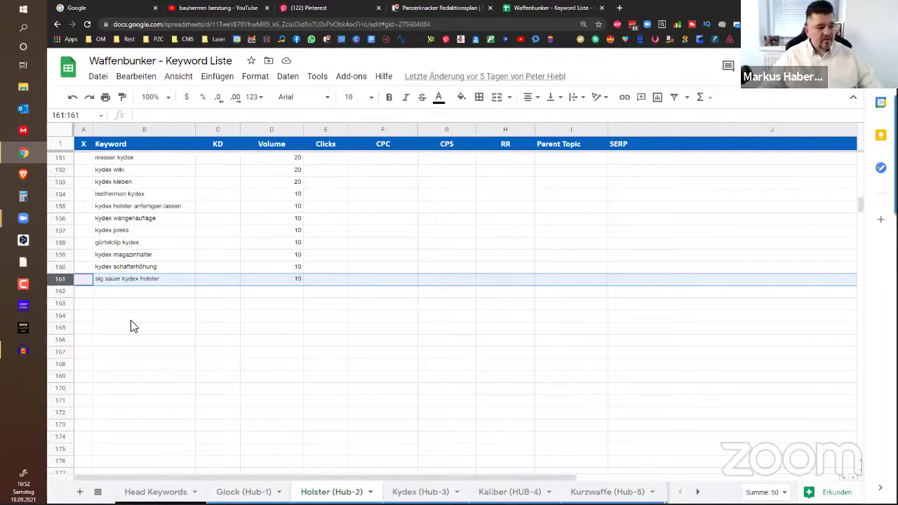
pyautogui.scroll(20, 133, 326)
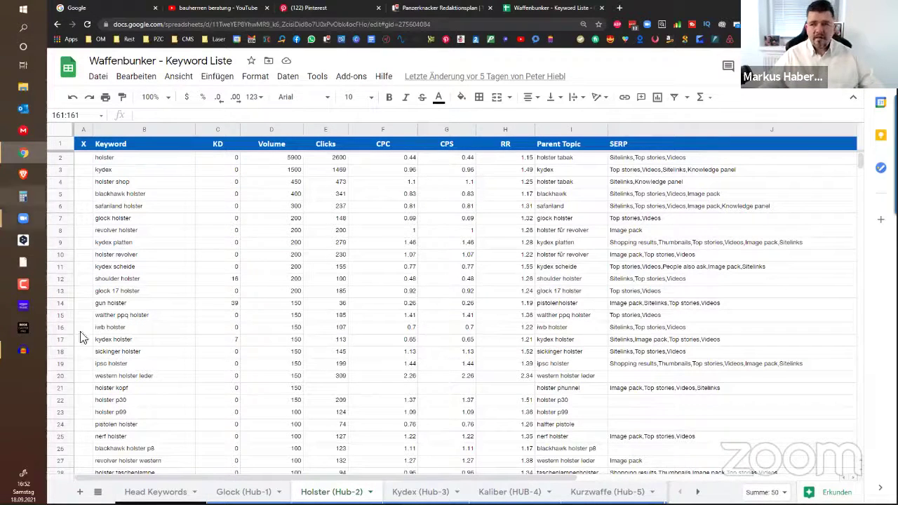
# Step: Open the Ahrefs website in a new browser tab and sign in to reach its dashboard
pyautogui.click(620, 9)
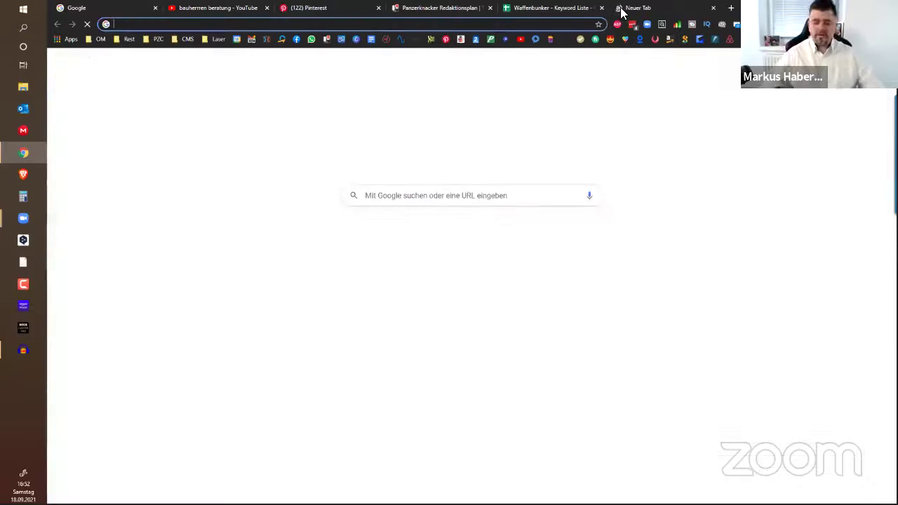
pyautogui.write('ahrefs')
pyautogui.press('Return')
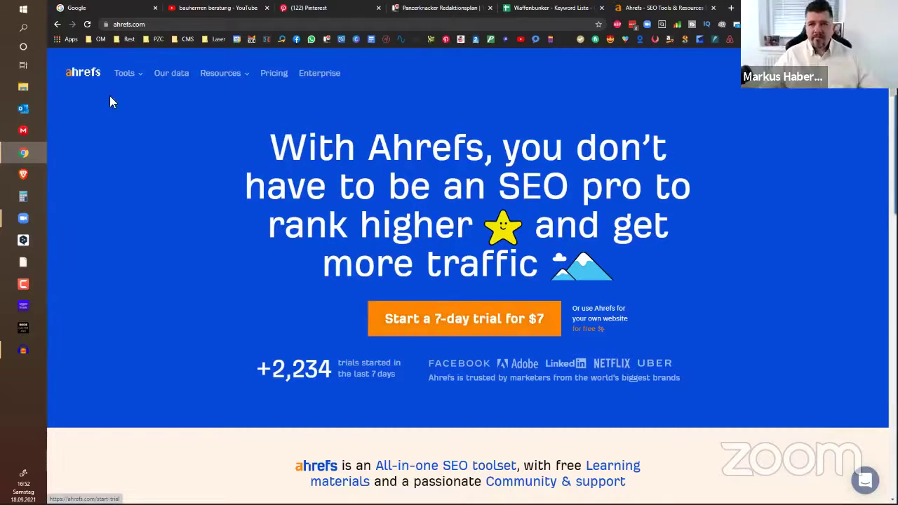
pyautogui.click(534, 326)
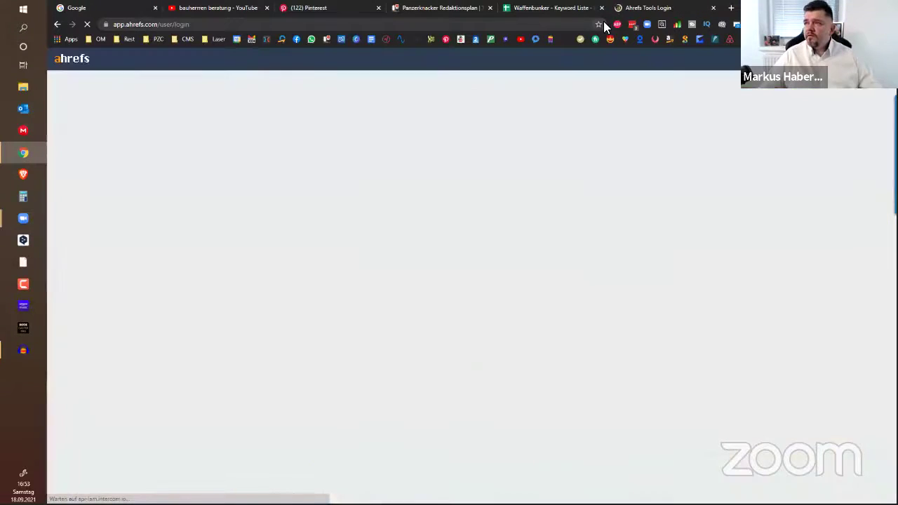
pyautogui.click(519, 272)
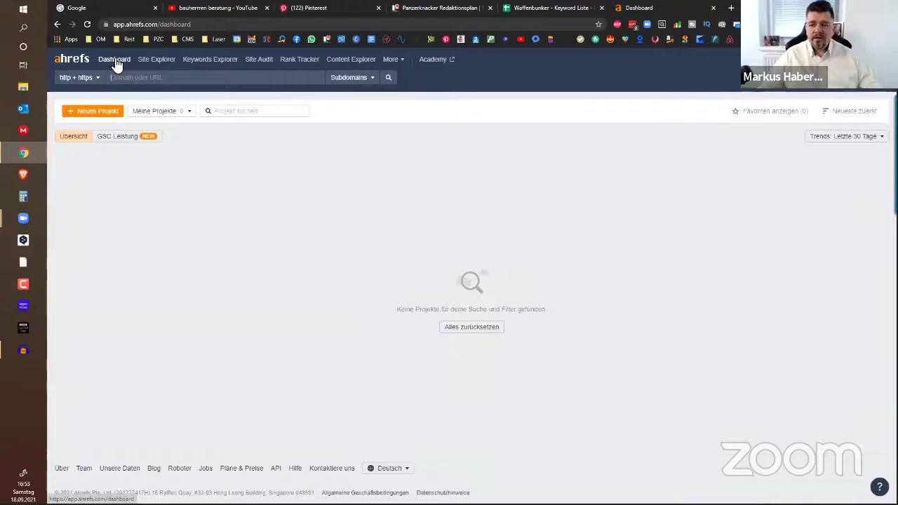
# Step: Open Keywords Explorer and load the keyword overview for Google in Germany without entering a keyword
pyautogui.click(211, 62)
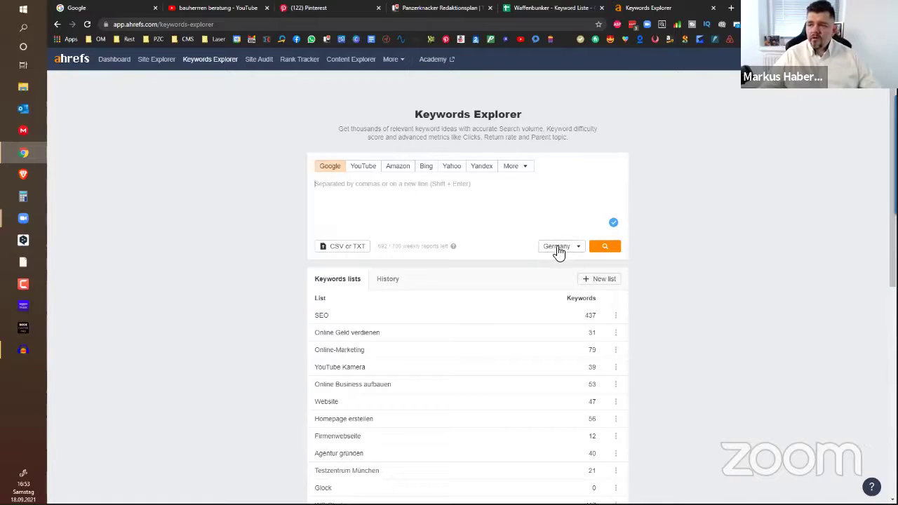
pyautogui.click(608, 247)
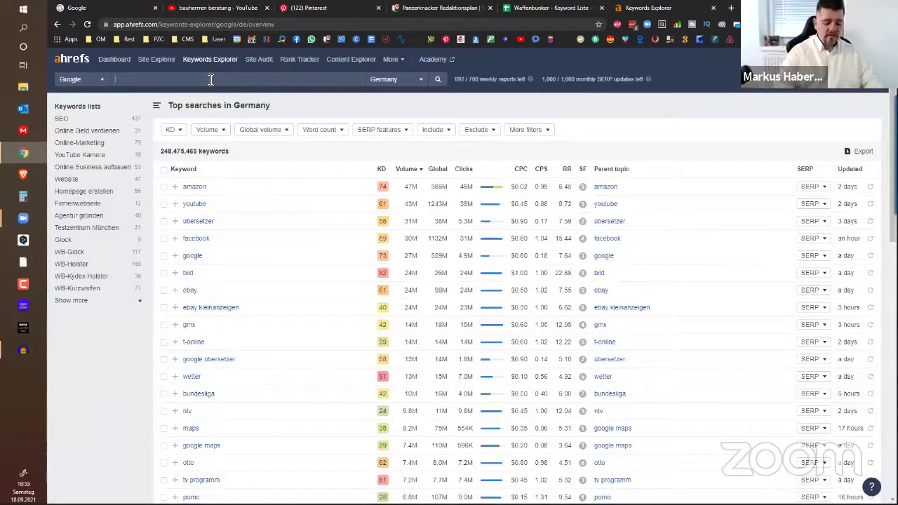
# Step: Look up the keyword bauherren for Google in Germany and check its monthly search volume
pyautogui.click(210, 79)
pyautogui.write('Bauherren Beratung')
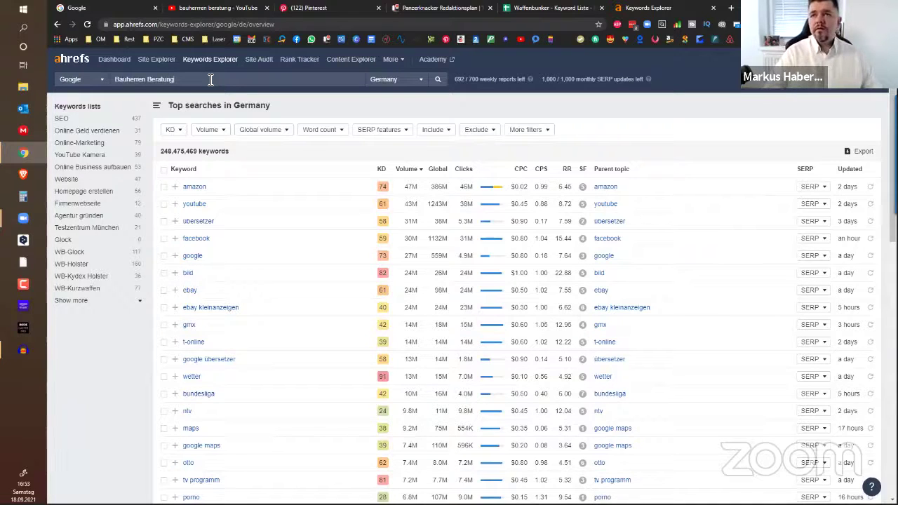
pyautogui.press('BackSpace')
pyautogui.press('BackSpace')
pyautogui.press('BackSpace')
pyautogui.press('BackSpace')
pyautogui.press('BackSpace')
pyautogui.press('BackSpace')
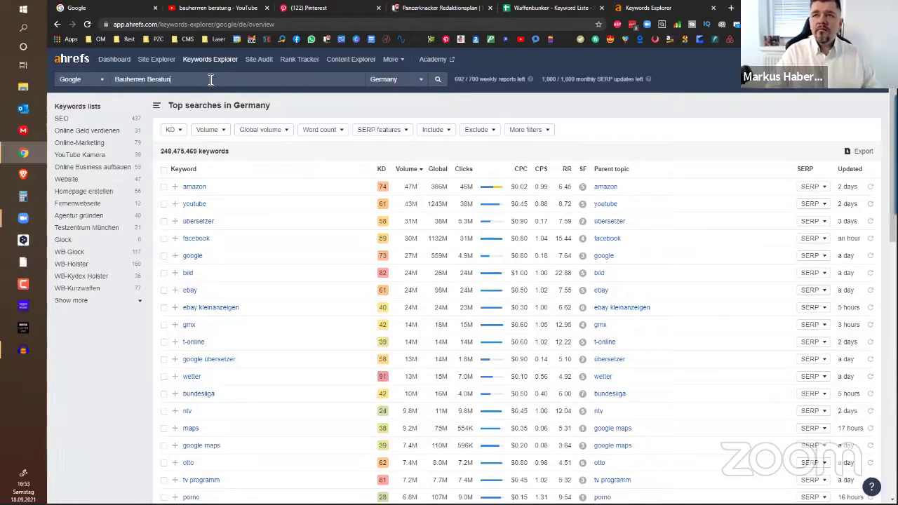
pyautogui.press('Return')
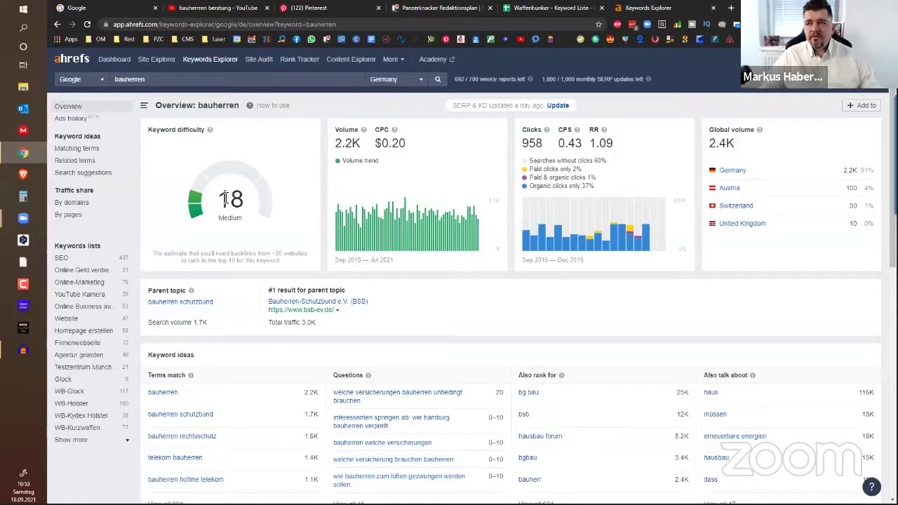
pyautogui.moveTo(336, 143); pyautogui.dragTo(362, 142)
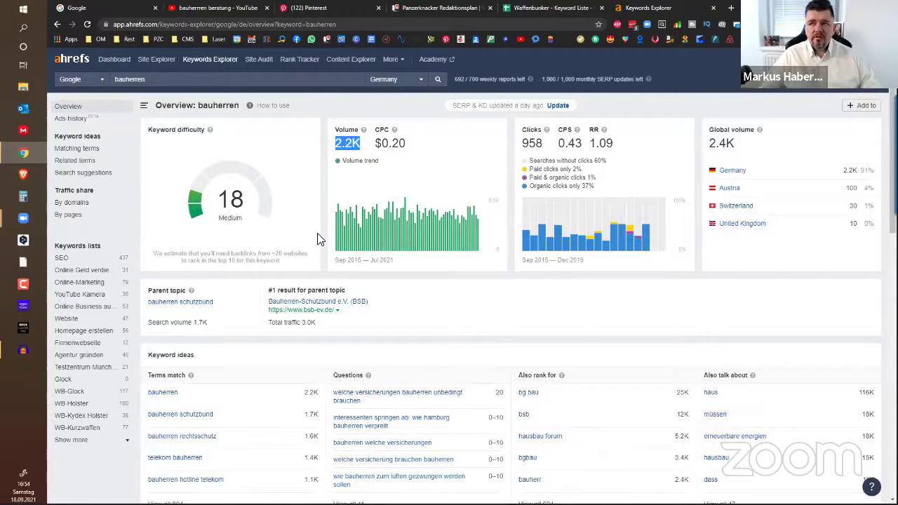